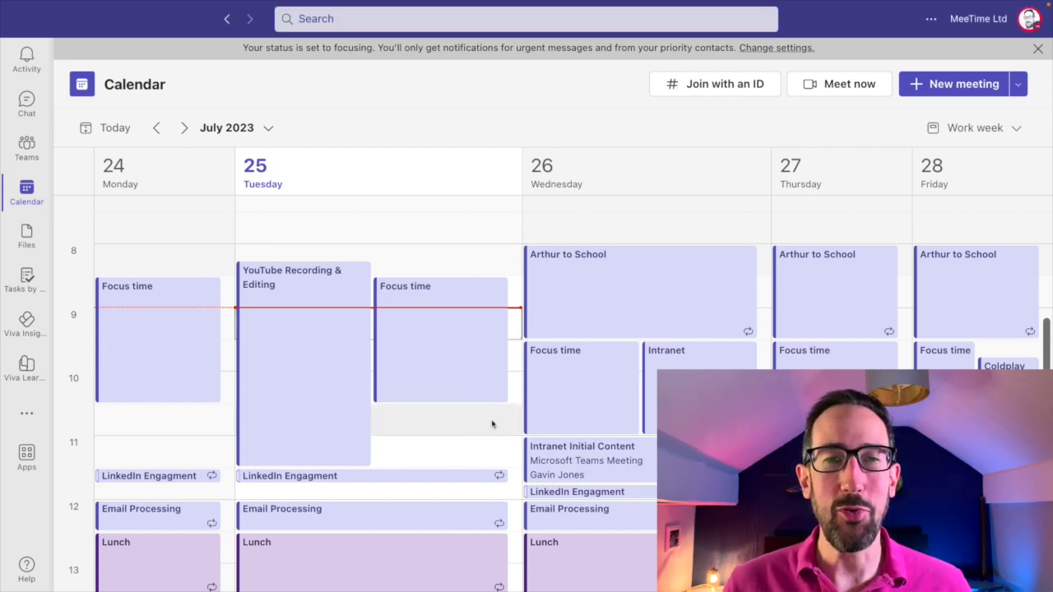
Create a new meeting titled 'Test' in the Tuesday 25/07/2023 10:30–11:00 slot.
{"action": "left_click", "coordinate": [481, 422]}
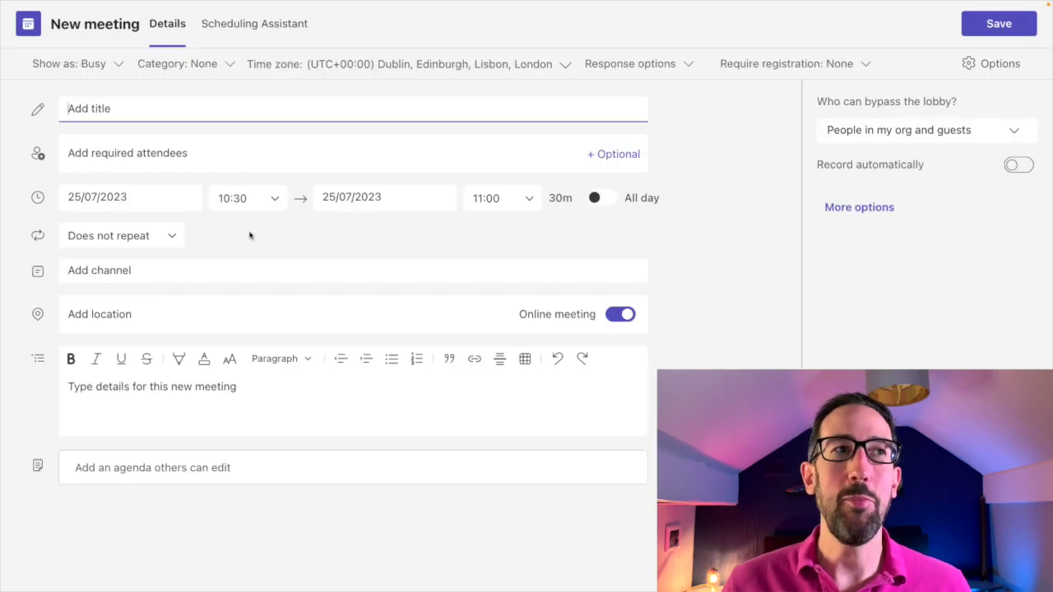
{"action": "type", "text": "Test"}
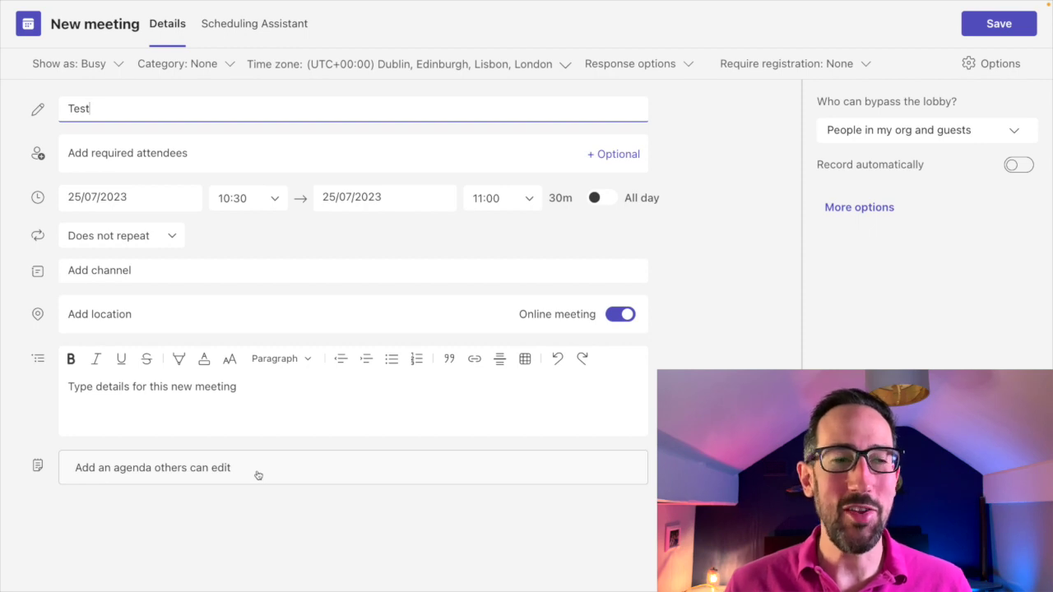
Insert the editable Loop agenda with Agenda, Meeting notes and Follow-up tasks sections.
{"action": "left_click", "coordinate": [141, 469]}
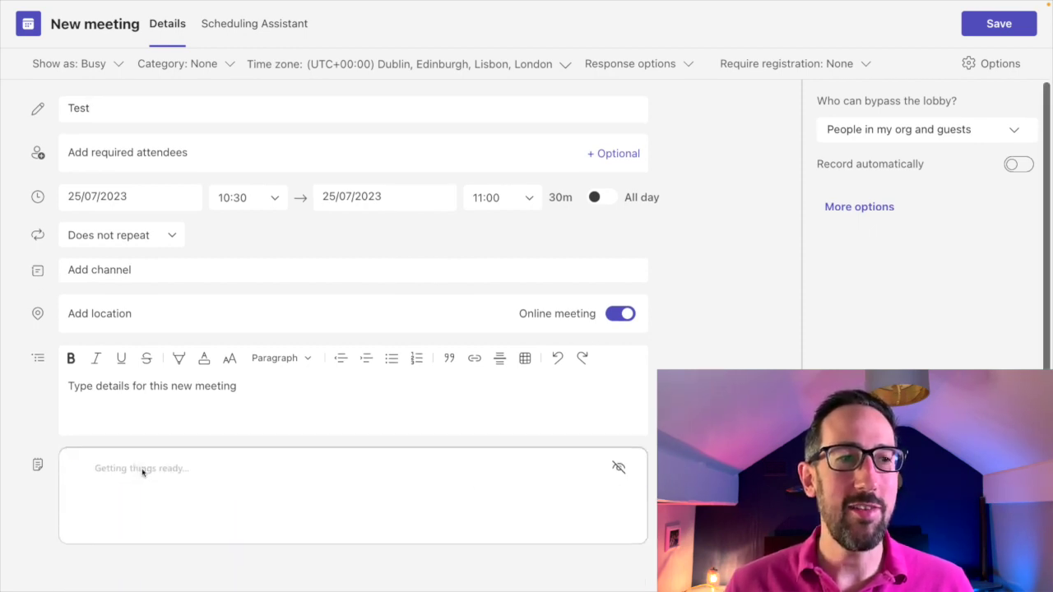
{"action": "scroll", "coordinate": [251, 338], "scroll_direction": "down", "scroll_amount": 3}
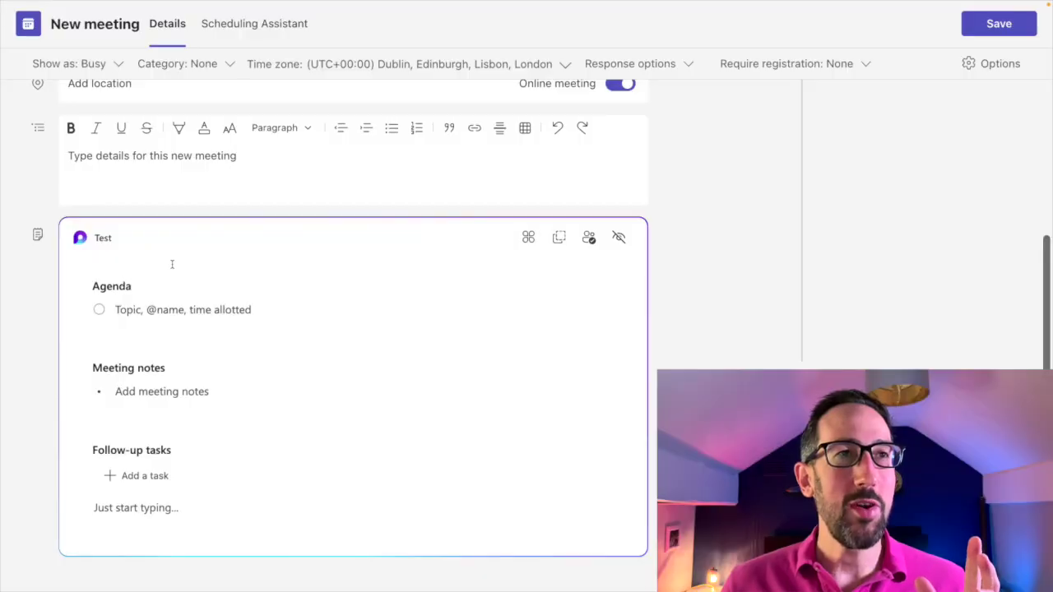
{"action": "scroll", "coordinate": [172, 264], "scroll_direction": "up", "scroll_amount": 5}
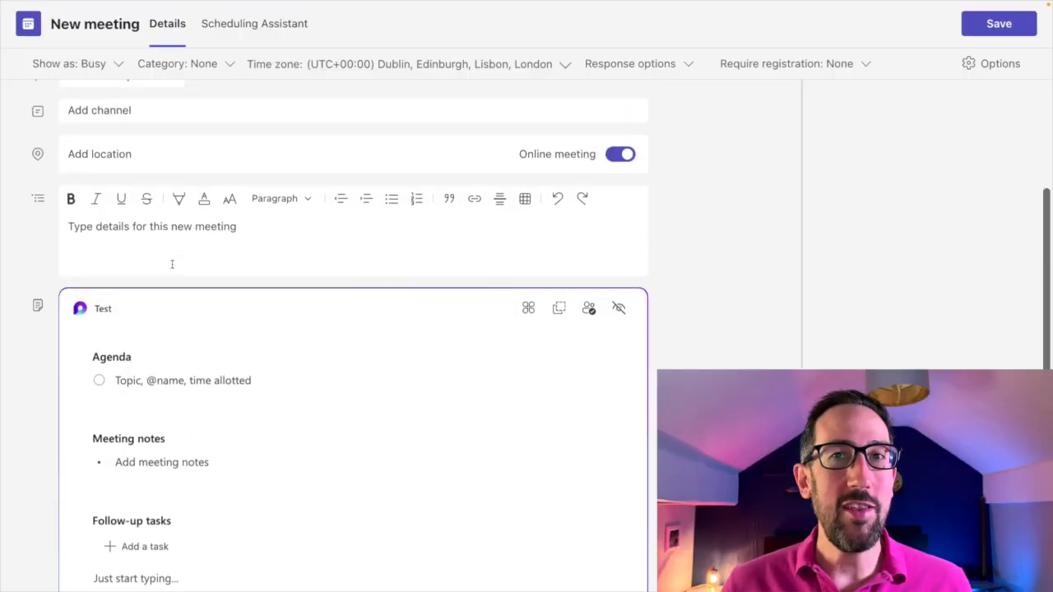
{"action": "scroll", "coordinate": [160, 277], "scroll_direction": "down", "scroll_amount": 6}
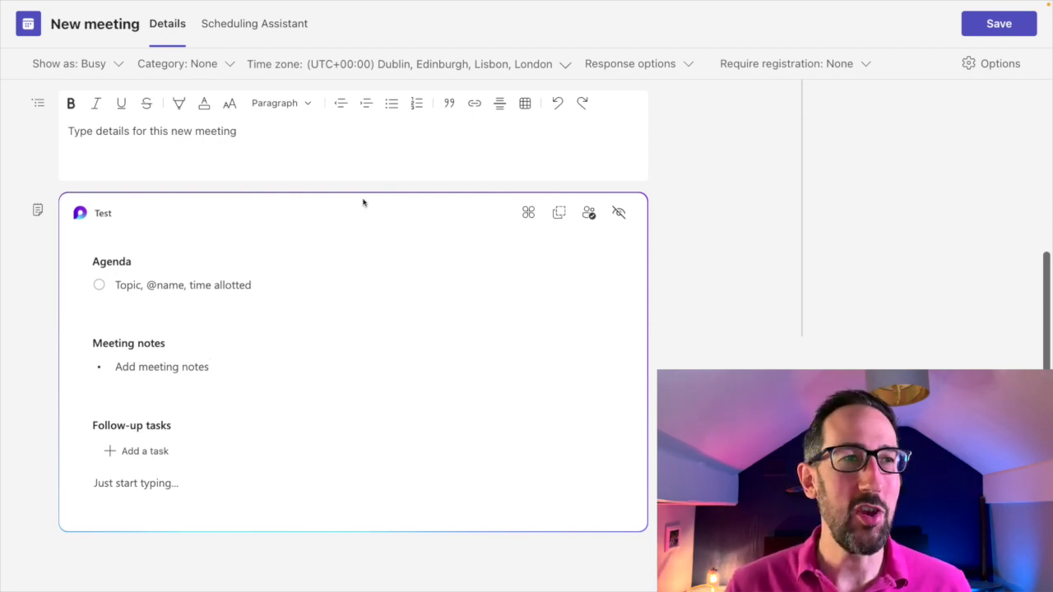
Enter the first agenda item as '1030 Intro'.
{"action": "left_click", "coordinate": [131, 284]}
{"action": "type", "text": "Intro"}
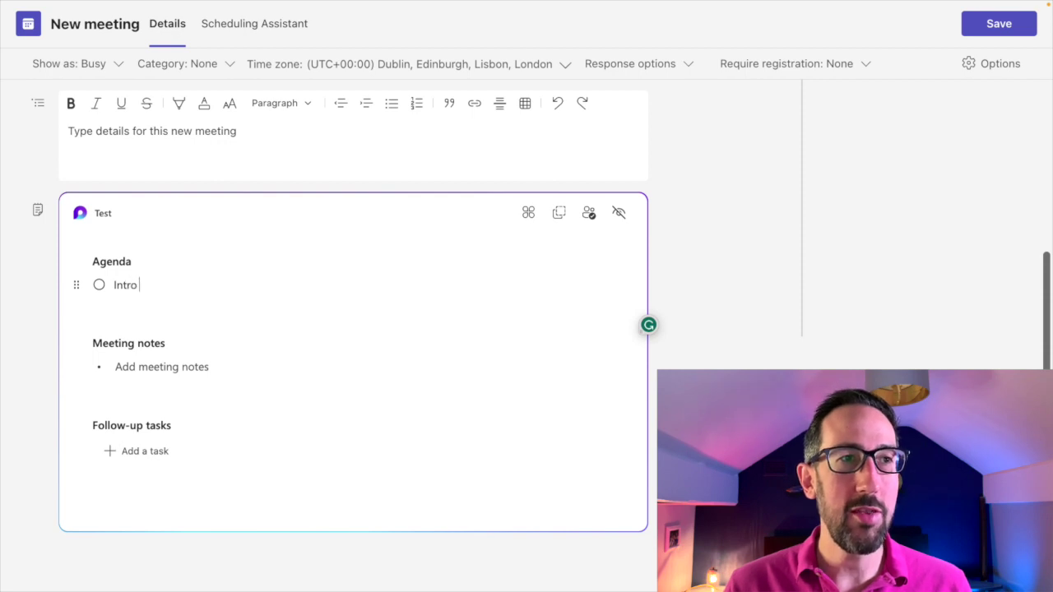
{"action": "key", "text": "Left"}
{"action": "key", "text": "Left"}
{"action": "key", "text": "Left"}
{"action": "key", "text": "Left"}
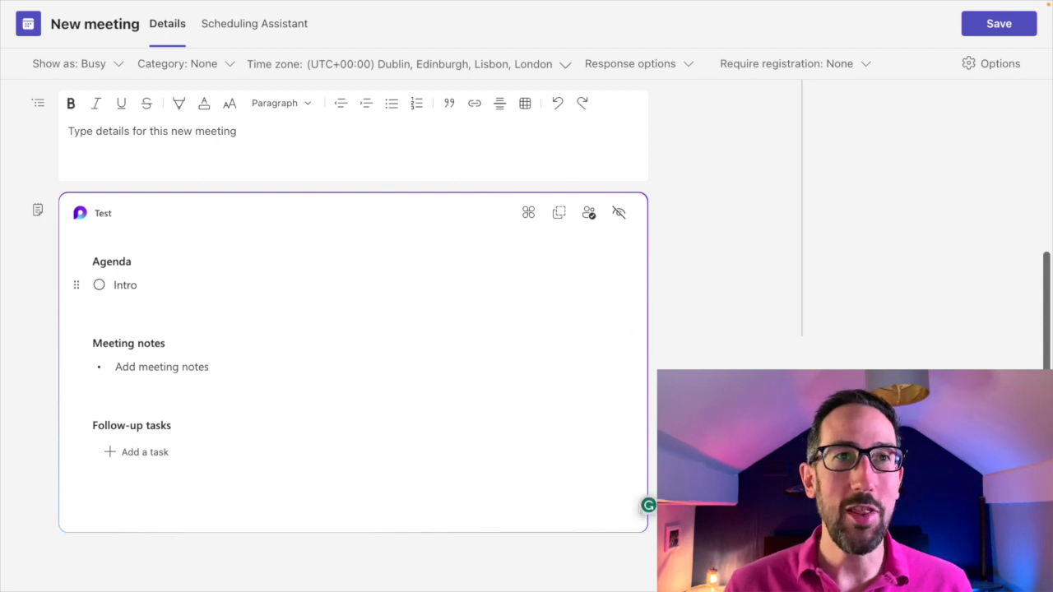
{"action": "scroll", "coordinate": [199, 374], "scroll_direction": "up", "scroll_amount": 3}
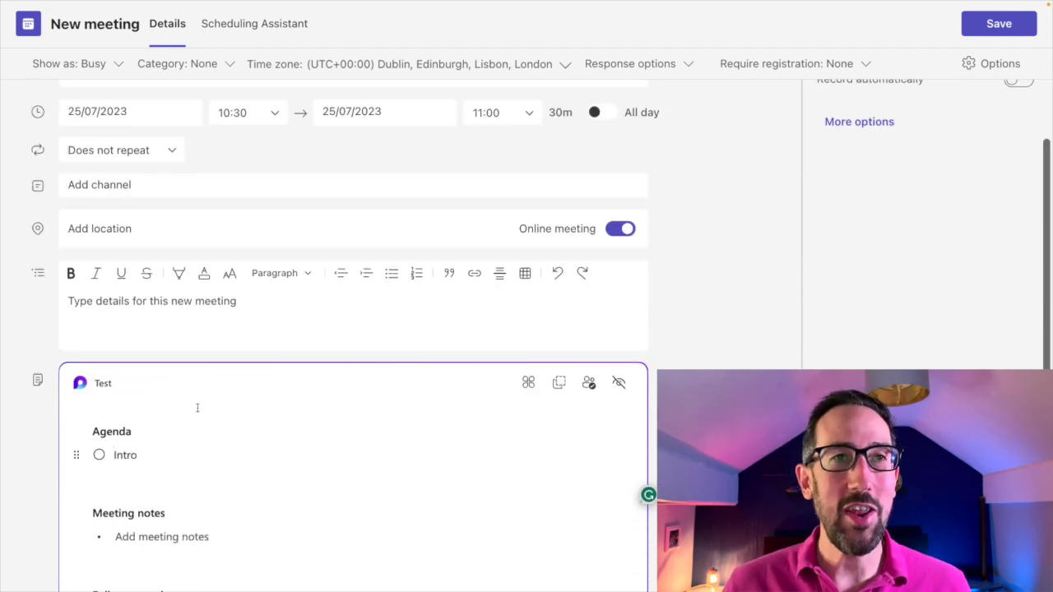
{"action": "scroll", "coordinate": [197, 407], "scroll_direction": "down", "scroll_amount": 1}
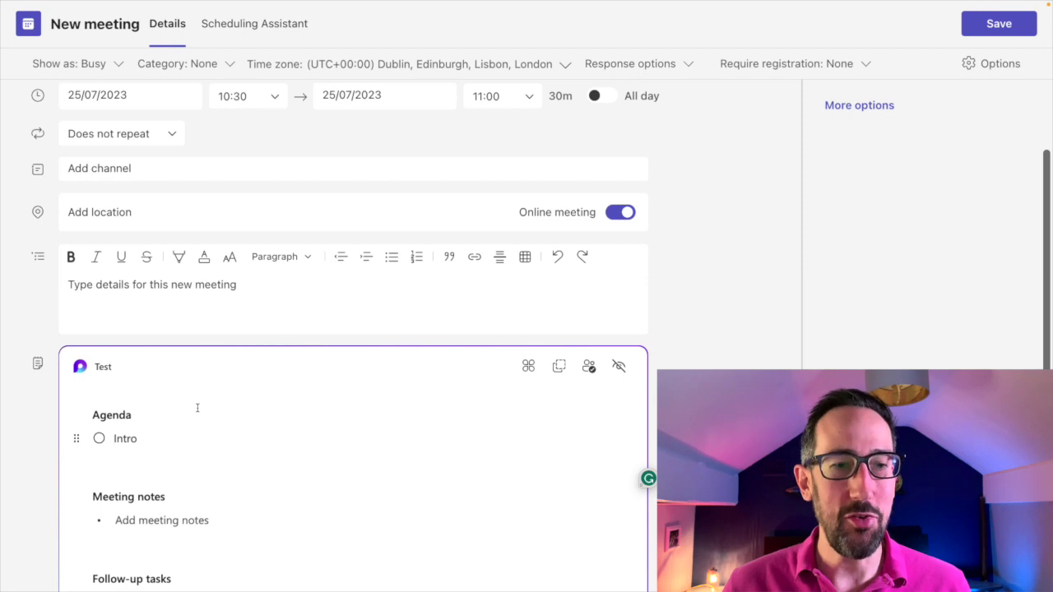
{"action": "type", "text": "1030"}
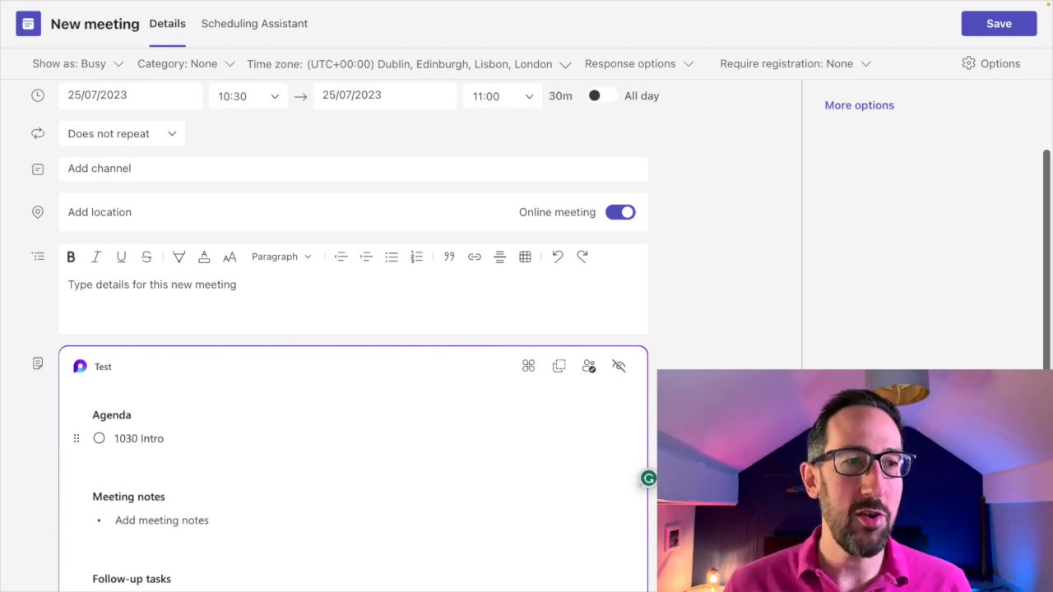
{"action": "key", "text": "Return"}
Add agenda items 1035 Options, 1045 Recommendations, 1050 Discussion and 1055 Decision.
{"action": "type", "text": "1035"}
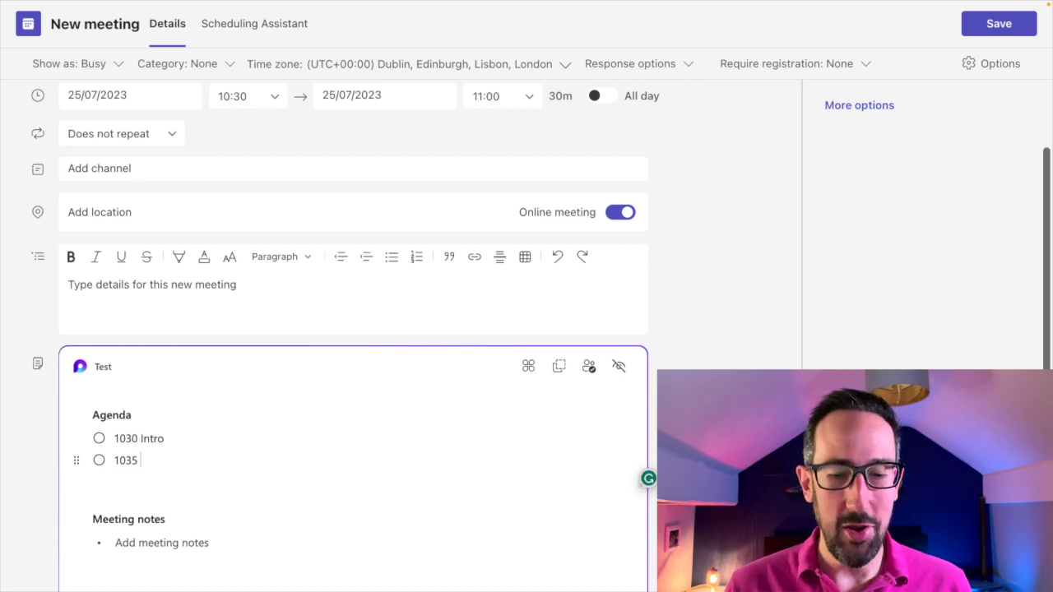
{"action": "type", "text": " Options"}
{"action": "key", "text": "Return"}
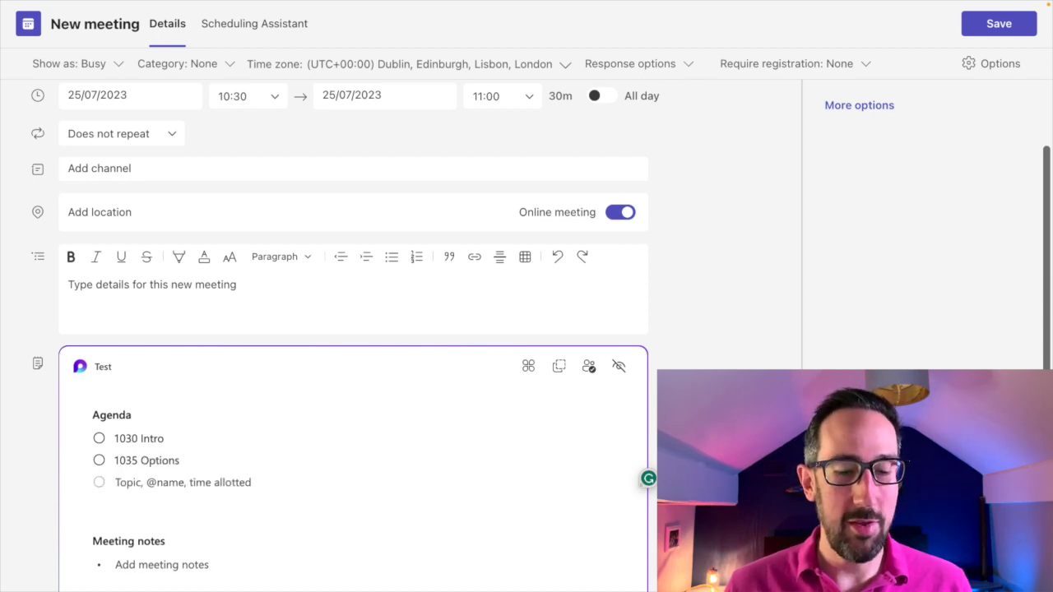
{"action": "type", "text": "1045"}
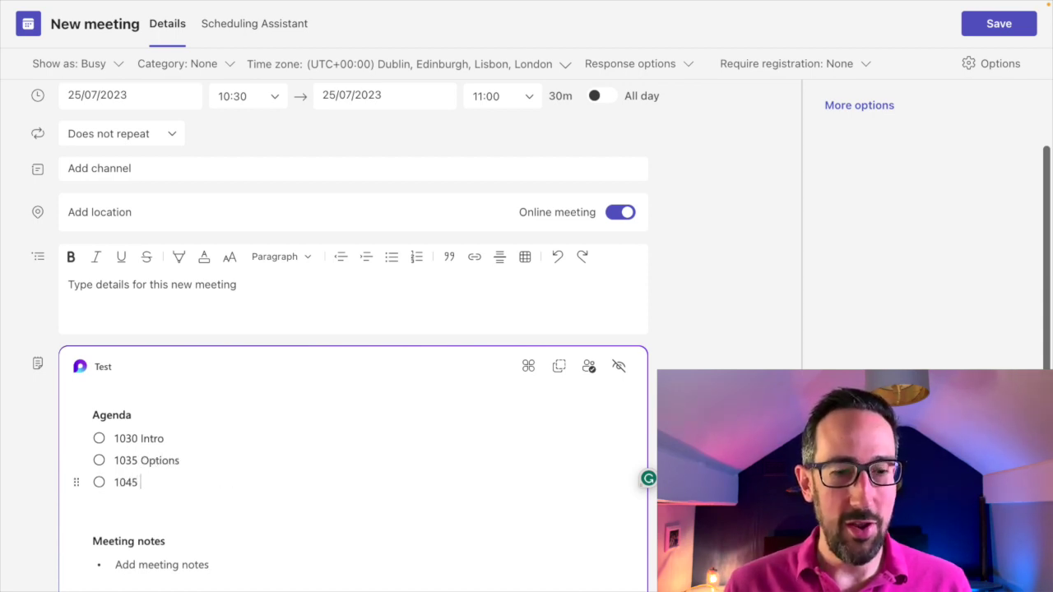
{"action": "type", "text": " Recommendations"}
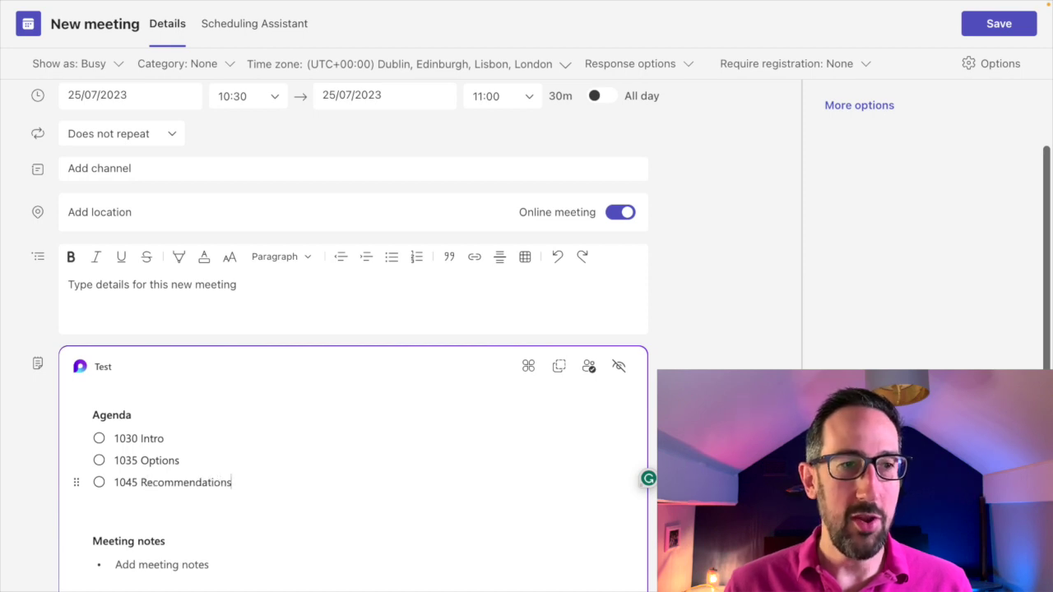
{"action": "key", "text": "Return"}
{"action": "type", "text": "1050"}
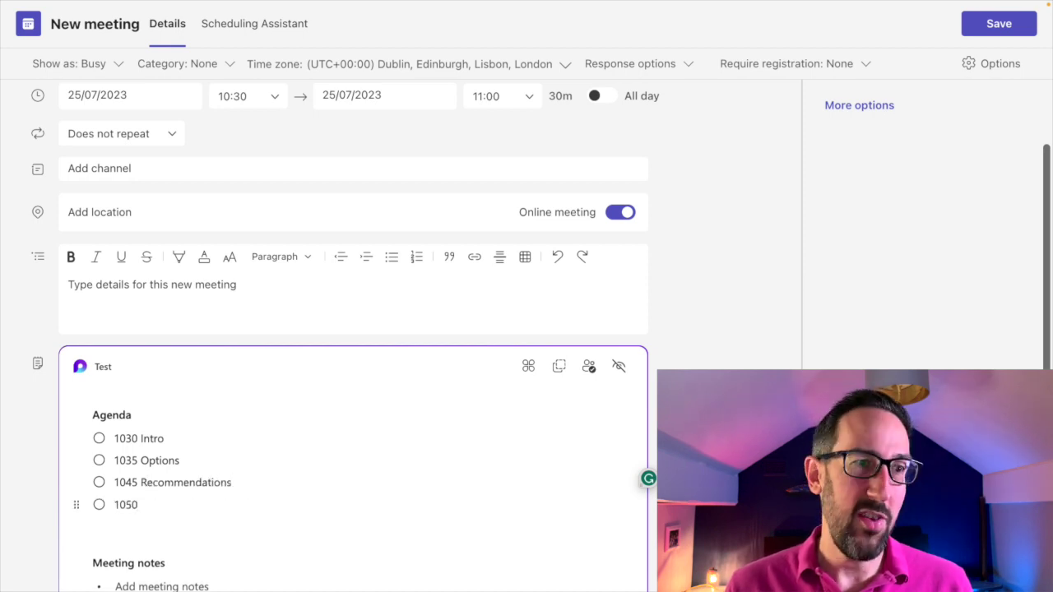
{"action": "type", "text": " Discussion"}
{"action": "key", "text": "Return"}
{"action": "type", "text": "1055"}
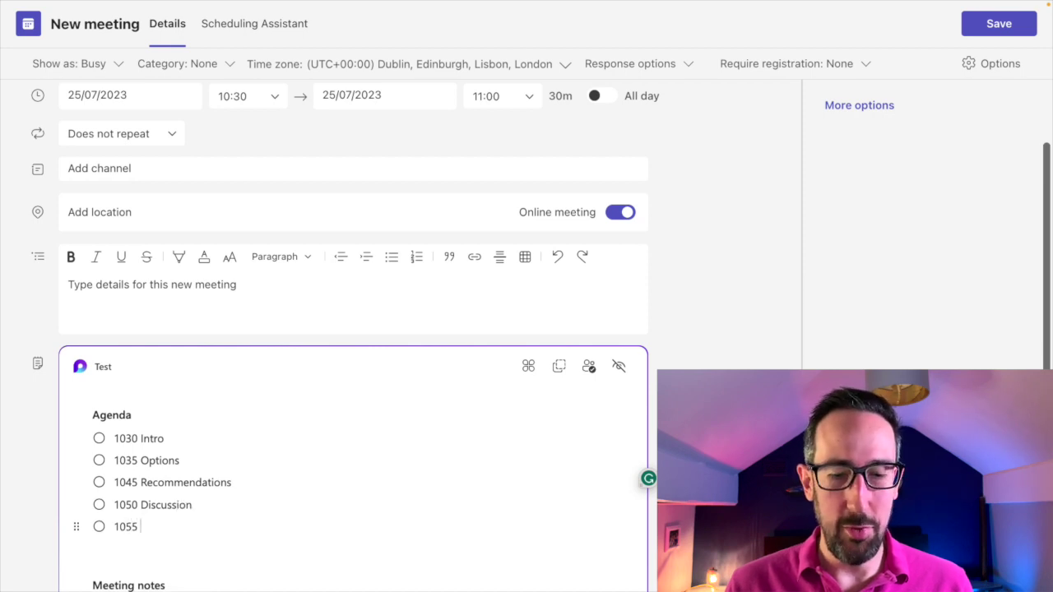
{"action": "type", "text": " Decision"}
{"action": "scroll", "coordinate": [208, 305], "scroll_direction": "down", "scroll_amount": 3}
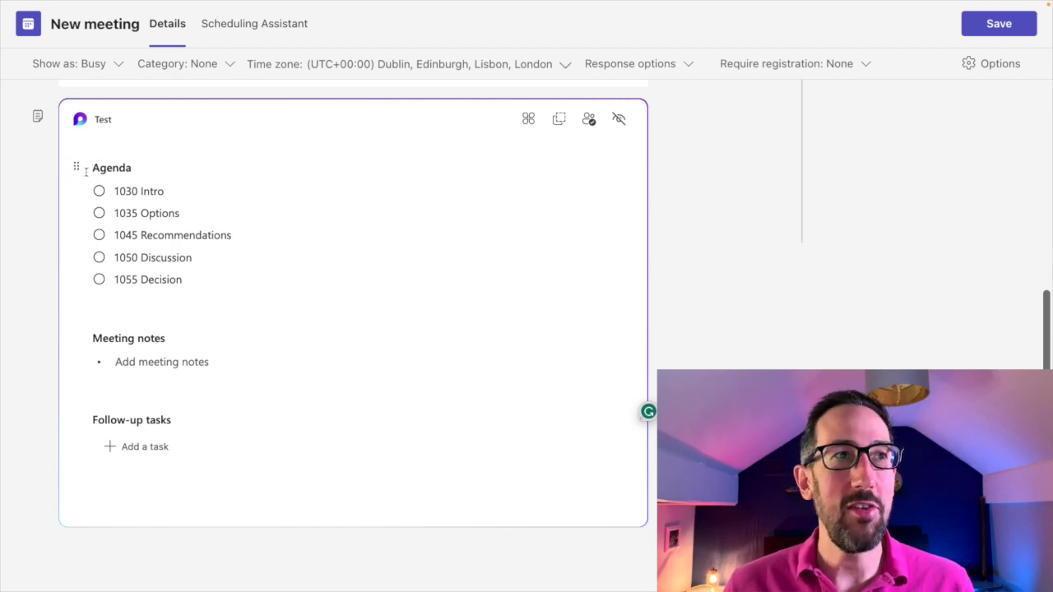
{"action": "key", "text": "Return"}
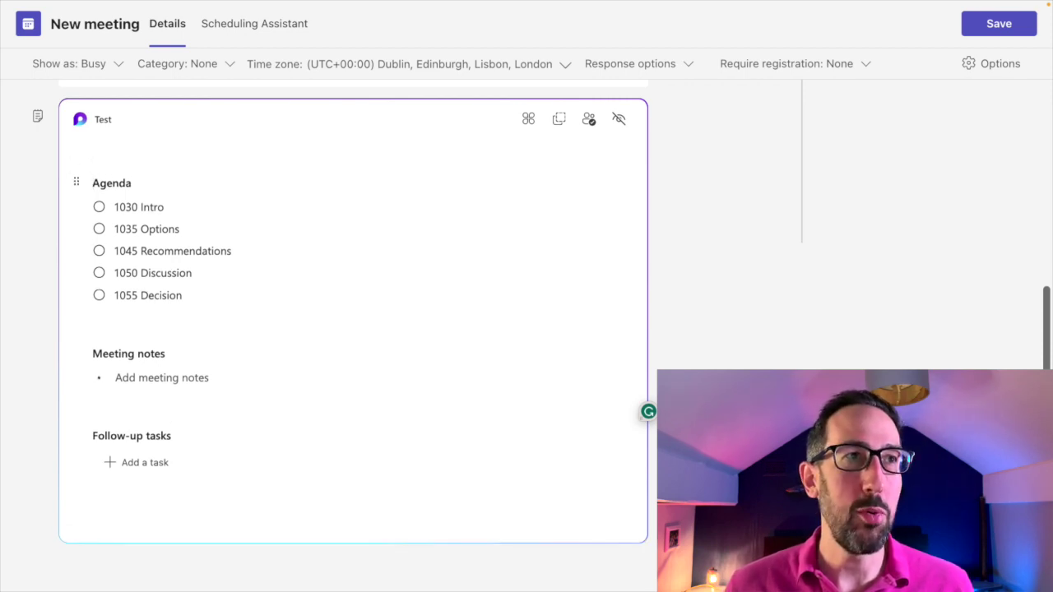
{"action": "type", "text": "/"}
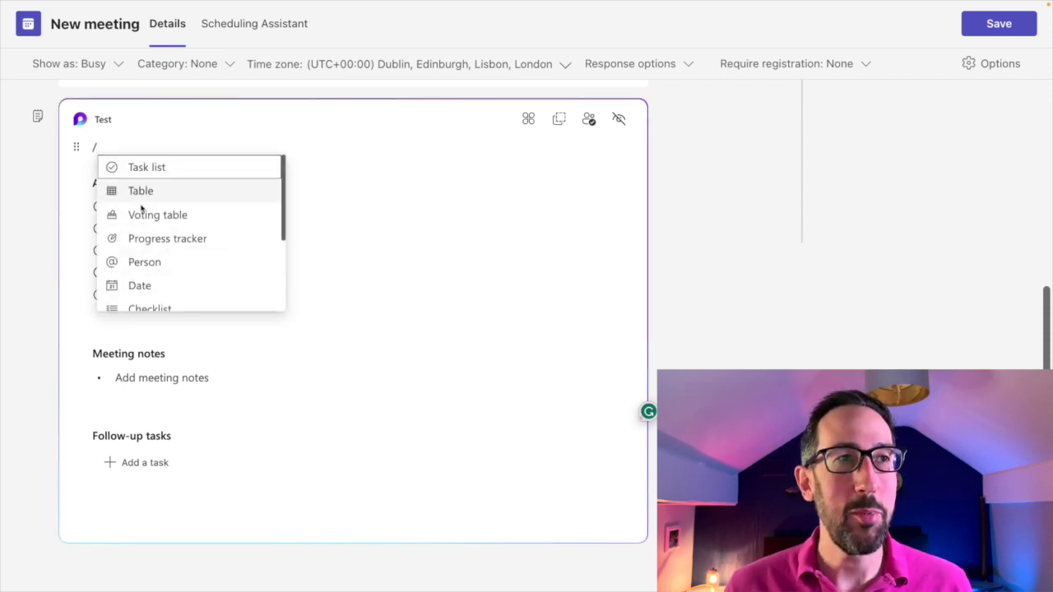
{"action": "scroll", "coordinate": [165, 215], "scroll_direction": "down", "scroll_amount": 2}
{"action": "scroll", "coordinate": [166, 215], "scroll_direction": "up", "scroll_amount": 2}
{"action": "left_click", "coordinate": [136, 215]}
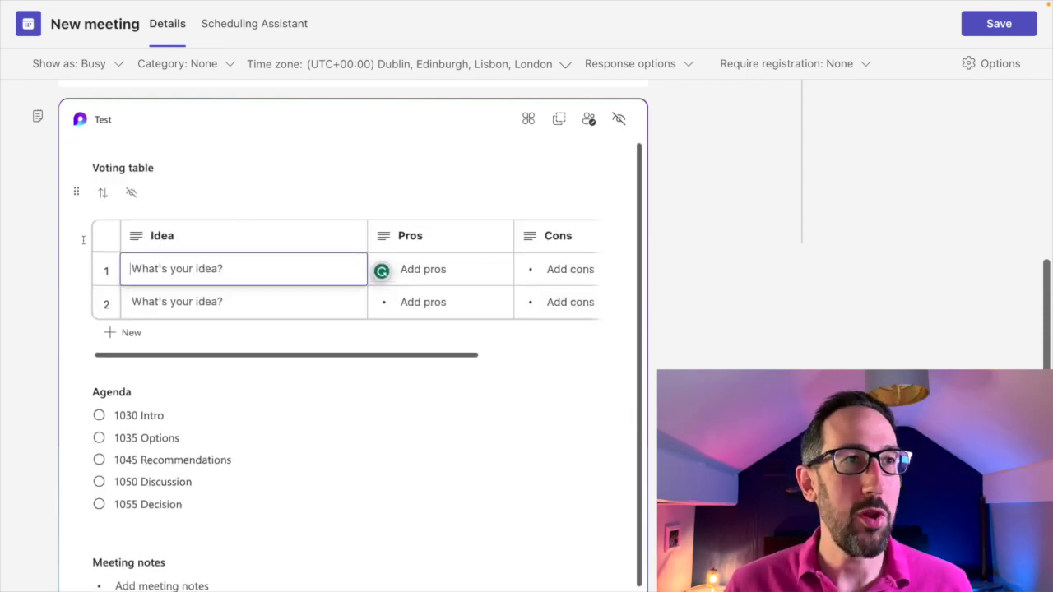
{"action": "left_click", "coordinate": [75, 194]}
{"action": "left_click", "coordinate": [116, 216]}
{"action": "left_click", "coordinate": [156, 167]}
{"action": "left_click", "coordinate": [97, 169]}
{"action": "left_click_drag", "start_coordinate": [94, 169], "coordinate": [162, 168]}
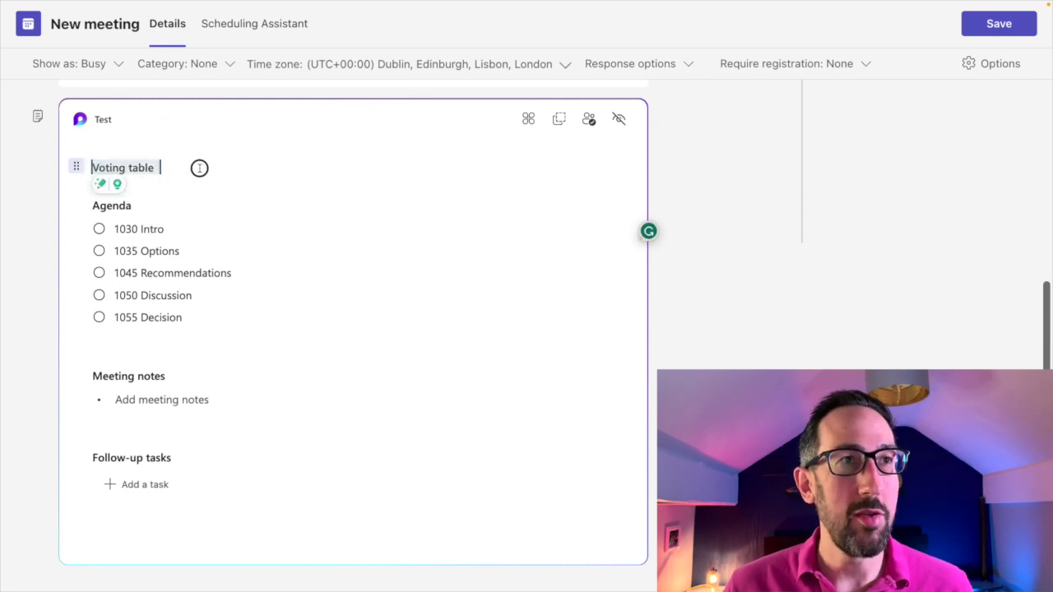
{"action": "key", "text": "BackSpace"}
{"action": "key", "text": "BackSpace"}
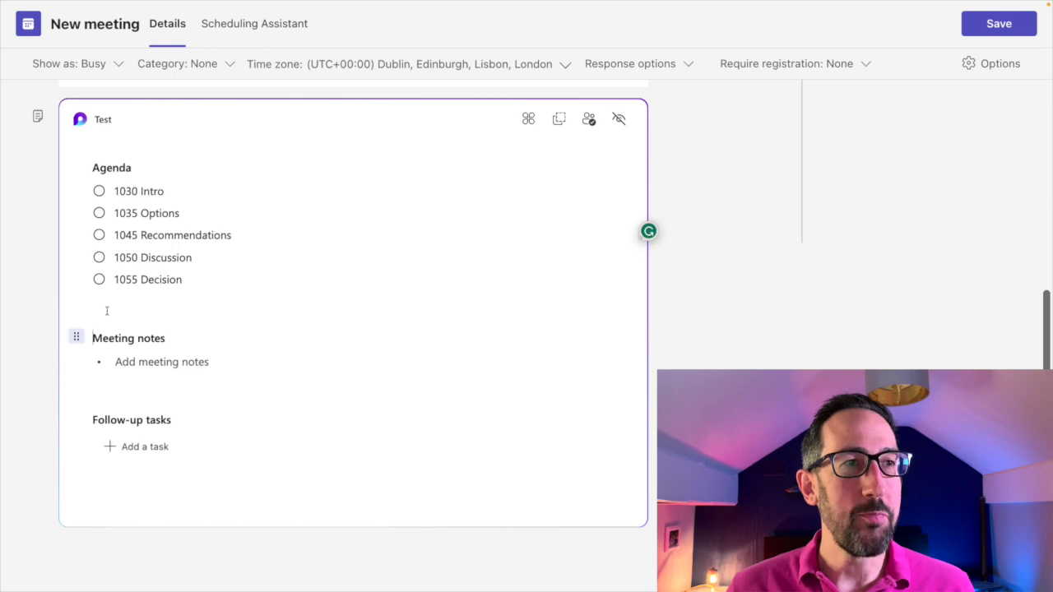
{"action": "left_click", "coordinate": [151, 362]}
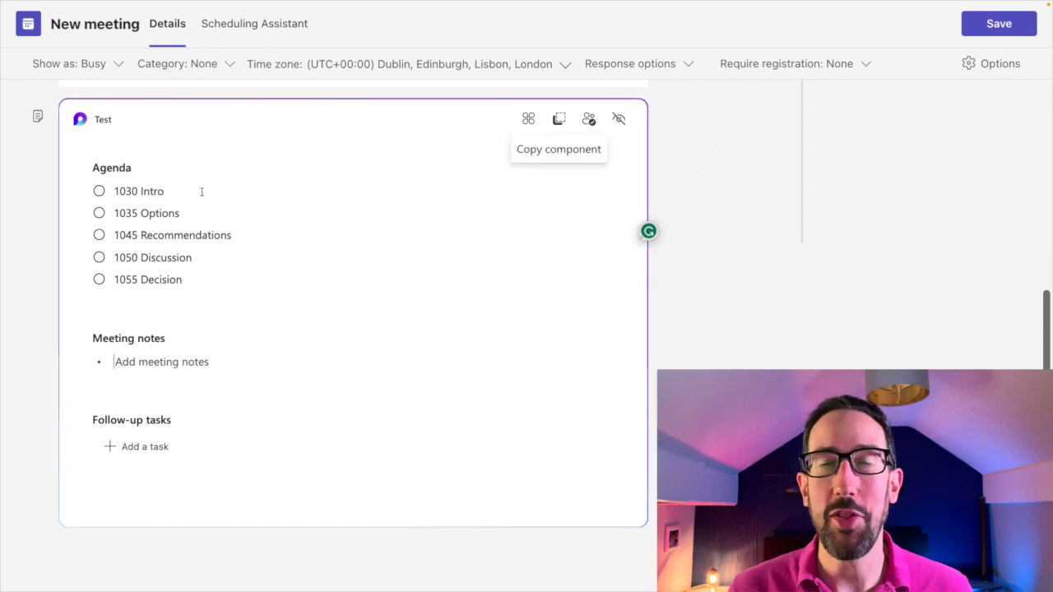
Add a colleague by username as a required attendee of the Test meeting.
{"action": "scroll", "coordinate": [410, 241], "scroll_direction": "up", "scroll_amount": 1}
{"action": "scroll", "coordinate": [411, 241], "scroll_direction": "up", "scroll_amount": 3}
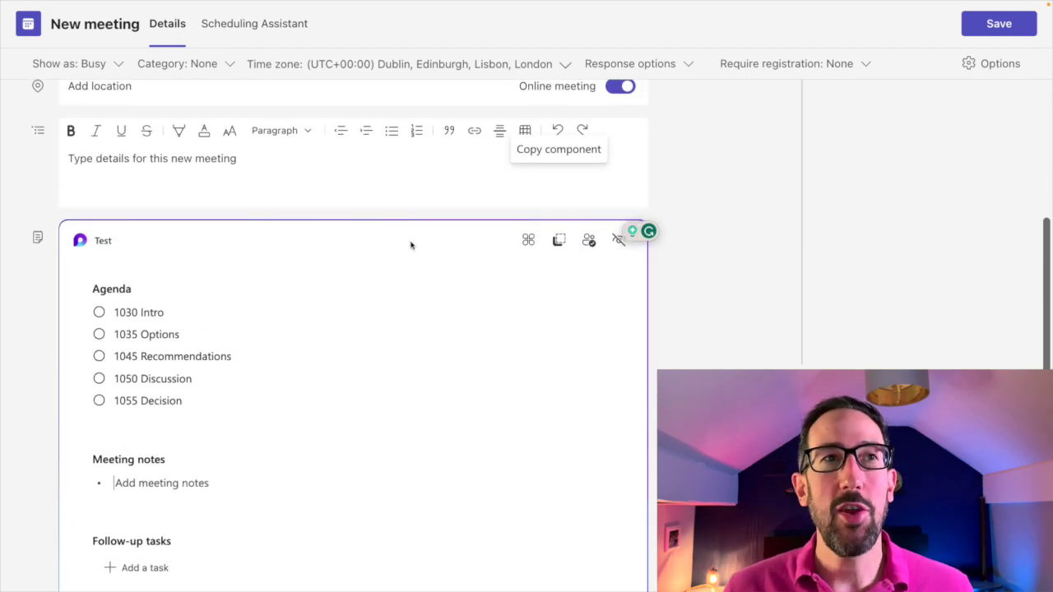
{"action": "left_click", "coordinate": [98, 150]}
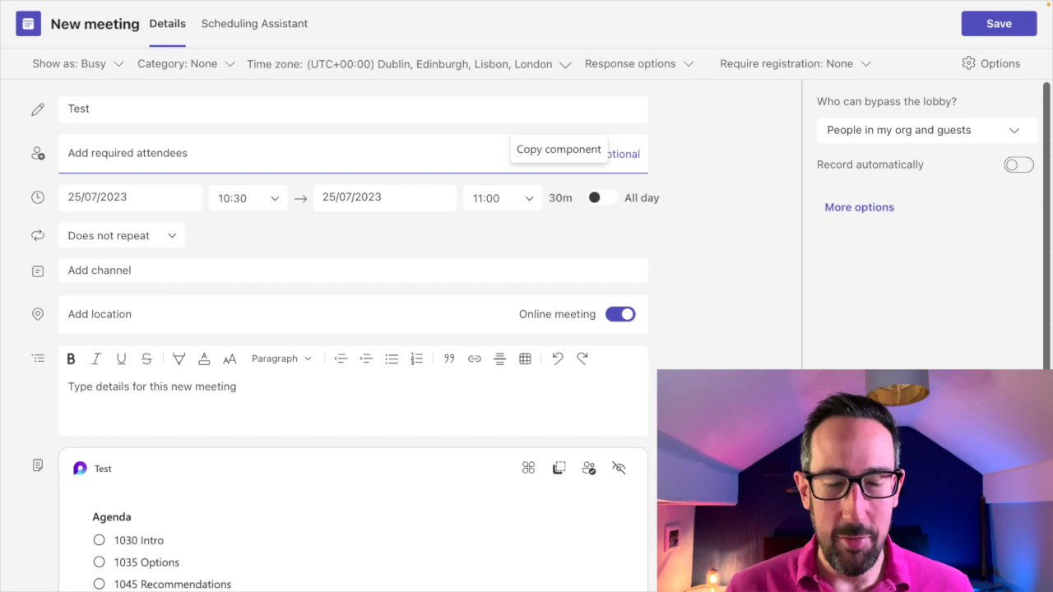
{"action": "type", "text": "gavinw"}
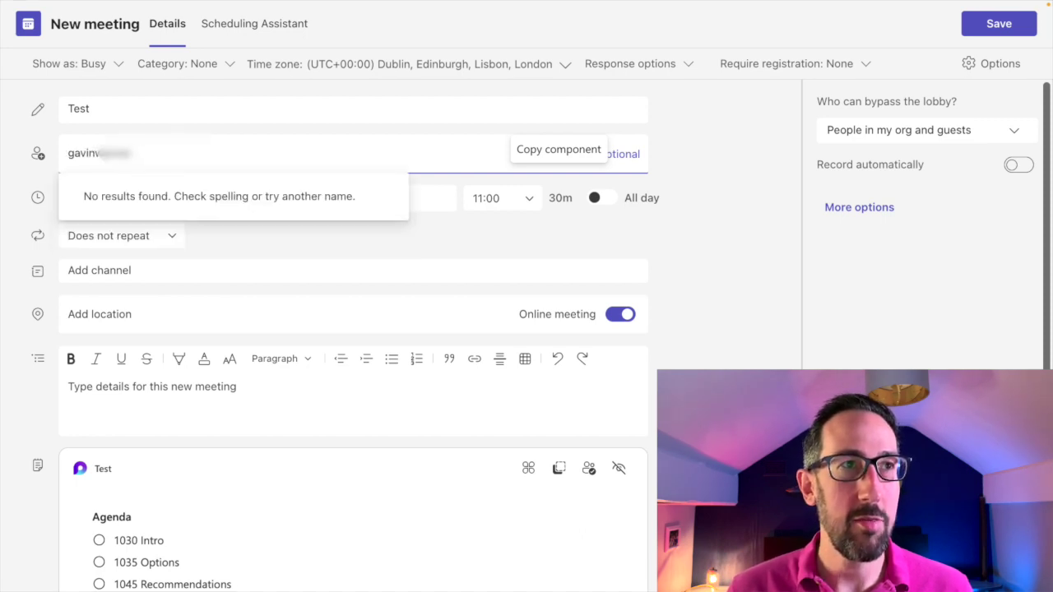
{"action": "key", "text": "Return"}
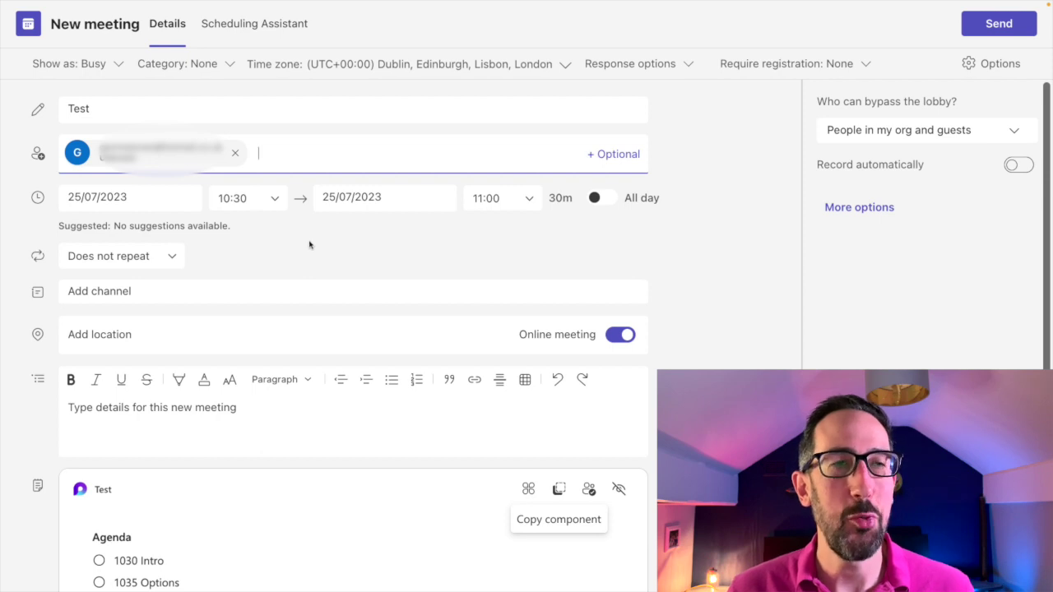
{"action": "scroll", "coordinate": [309, 244], "scroll_direction": "down", "scroll_amount": 3}
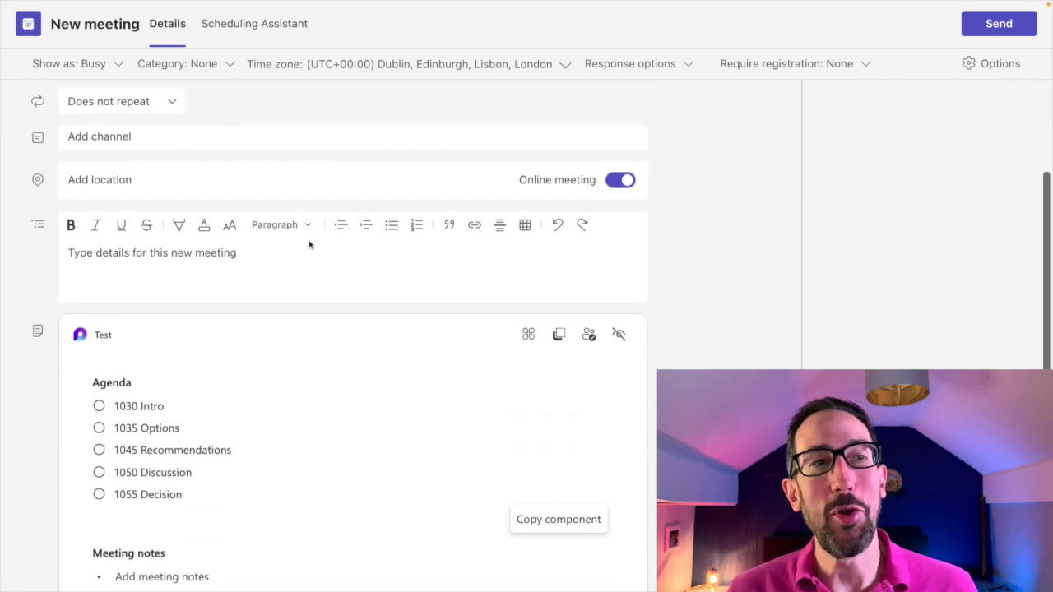
{"action": "scroll", "coordinate": [410, 221], "scroll_direction": "down", "scroll_amount": 1}
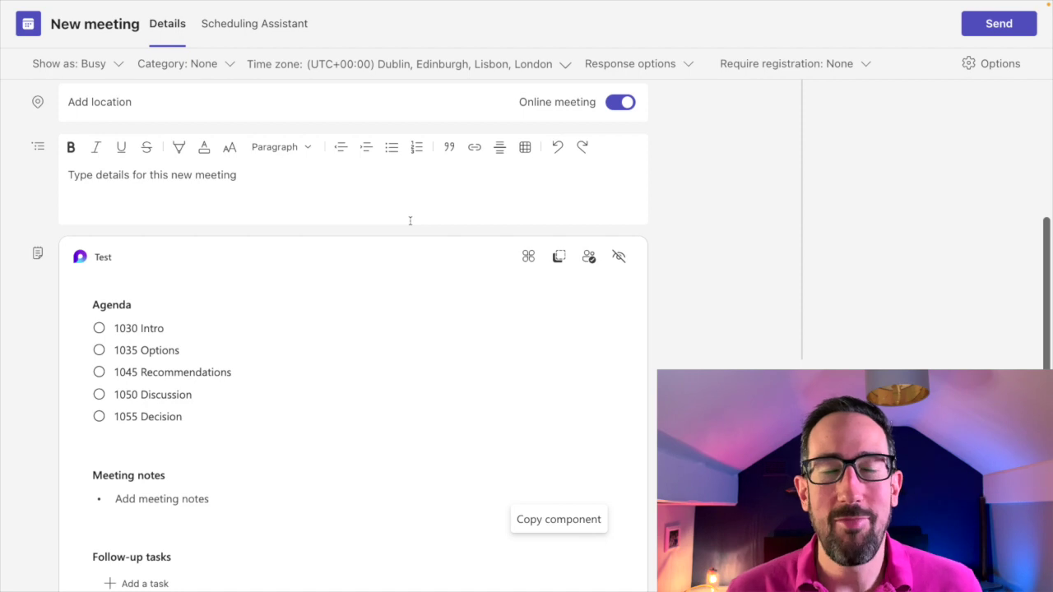
Select the agenda items, return to the description, and send the Test meeting invite.
{"action": "scroll", "coordinate": [410, 221], "scroll_direction": "down", "scroll_amount": 1}
{"action": "scroll", "coordinate": [409, 220], "scroll_direction": "up", "scroll_amount": 6}
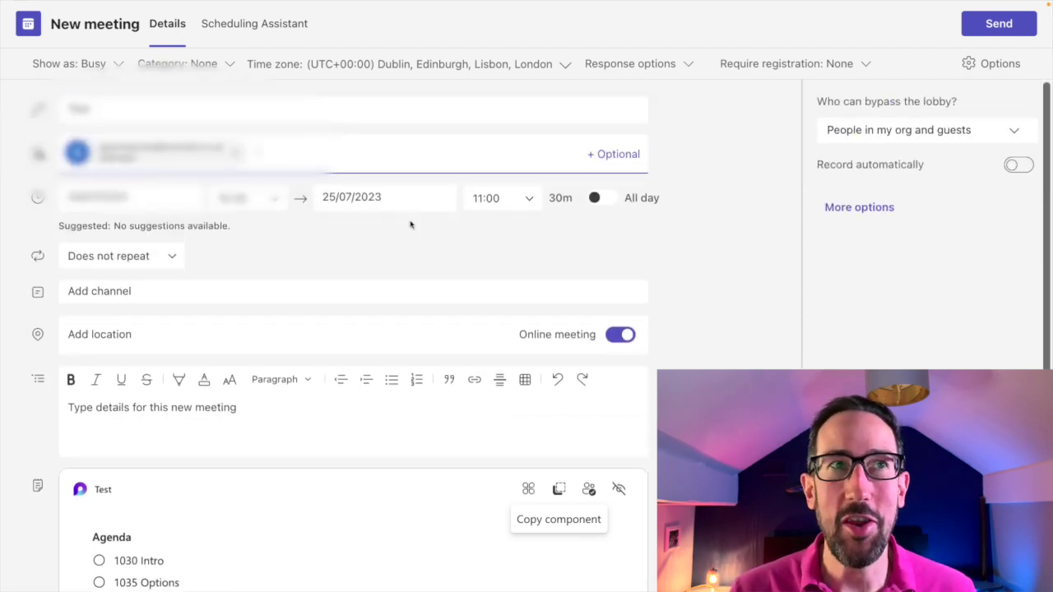
{"action": "scroll", "coordinate": [412, 224], "scroll_direction": "down", "scroll_amount": 1}
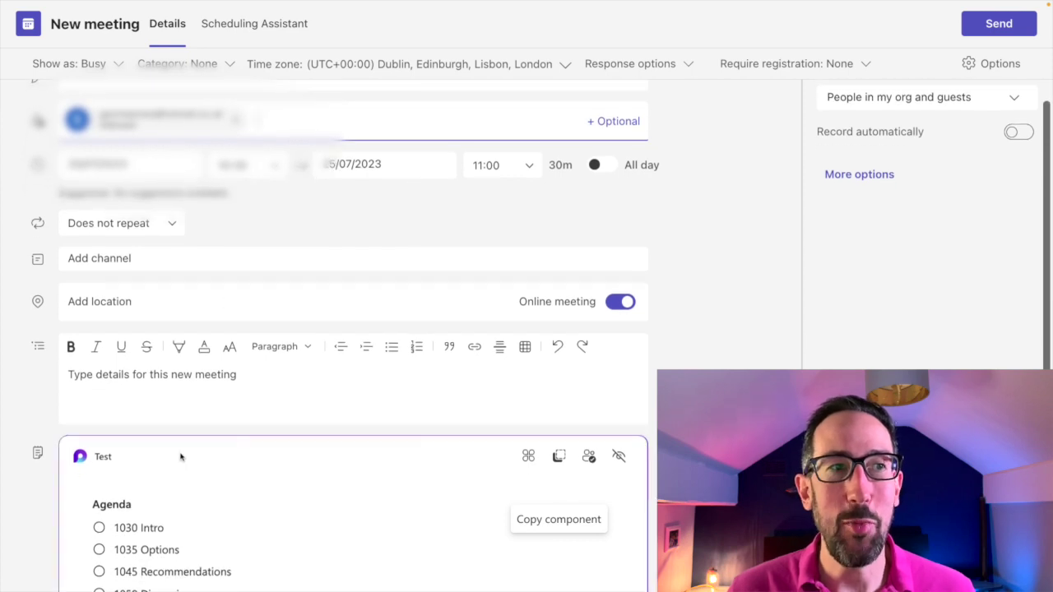
{"action": "scroll", "coordinate": [157, 376], "scroll_direction": "down", "scroll_amount": 3}
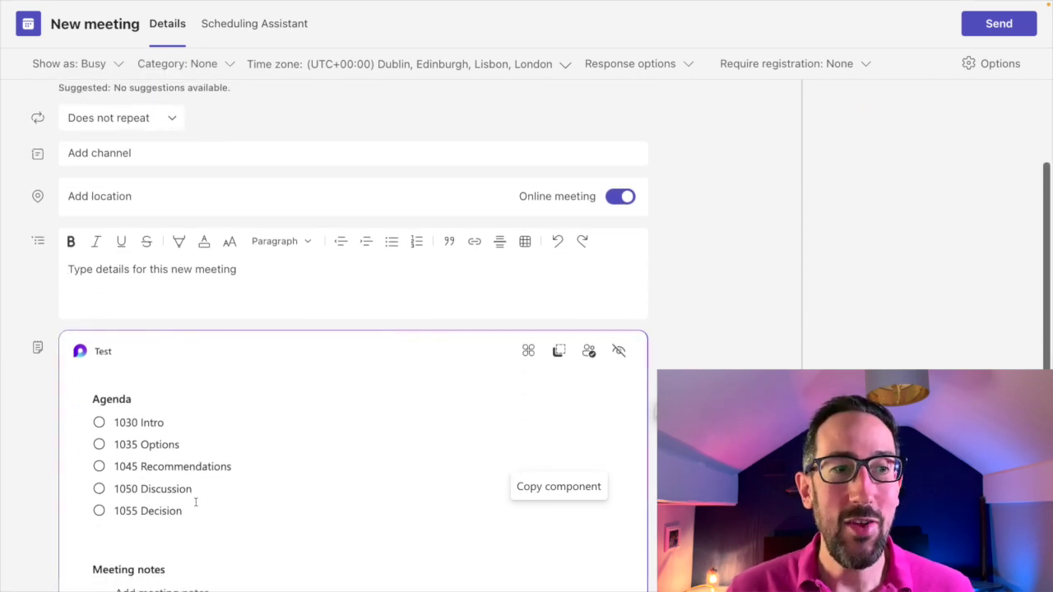
{"action": "left_click_drag", "start_coordinate": [193, 511], "coordinate": [129, 302]}
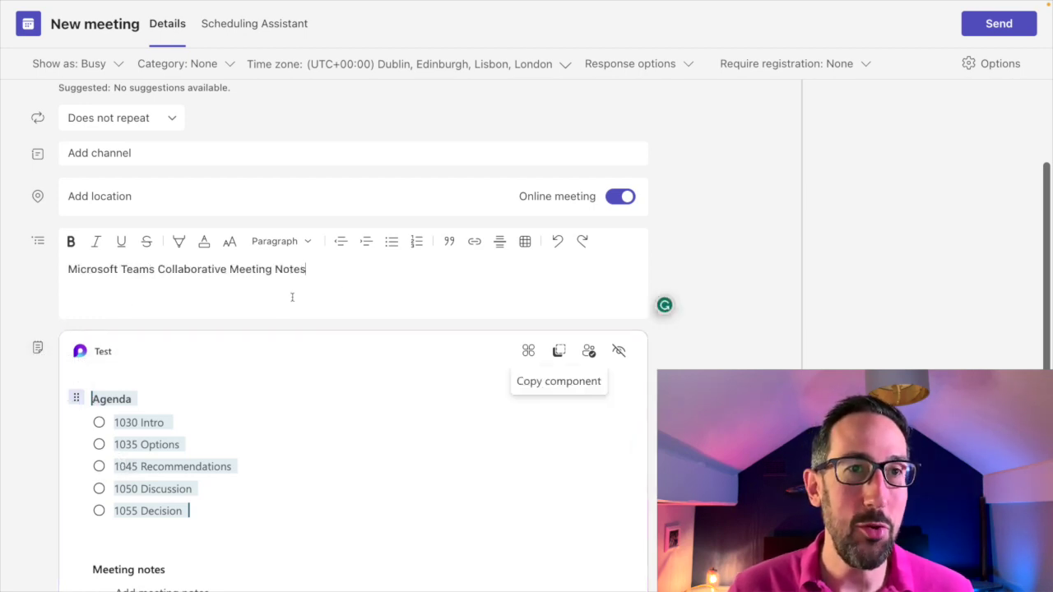
{"action": "scroll", "coordinate": [322, 282], "scroll_direction": "down", "scroll_amount": 1}
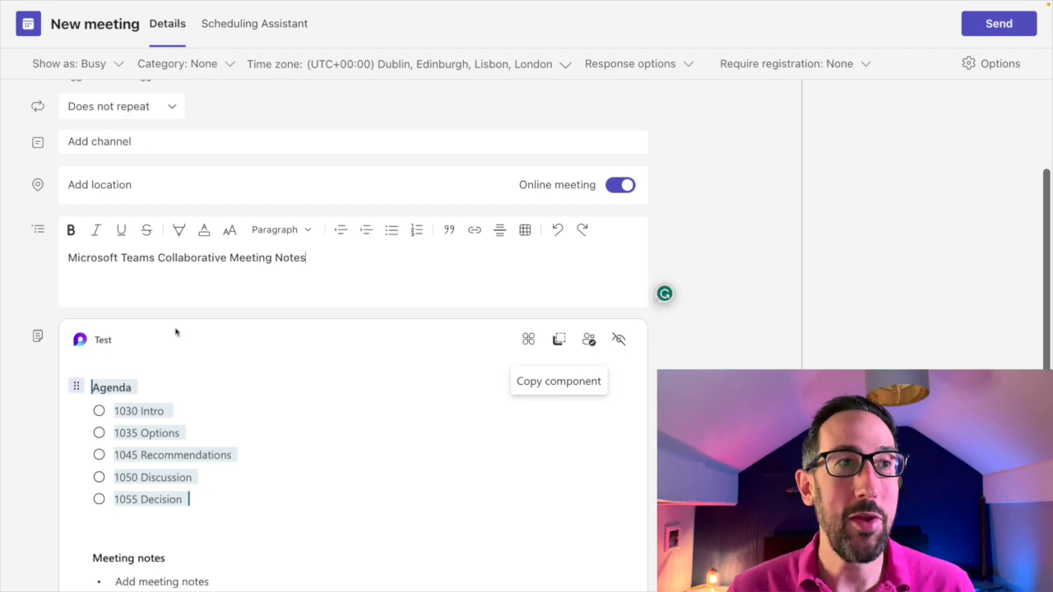
{"action": "left_click", "coordinate": [307, 266]}
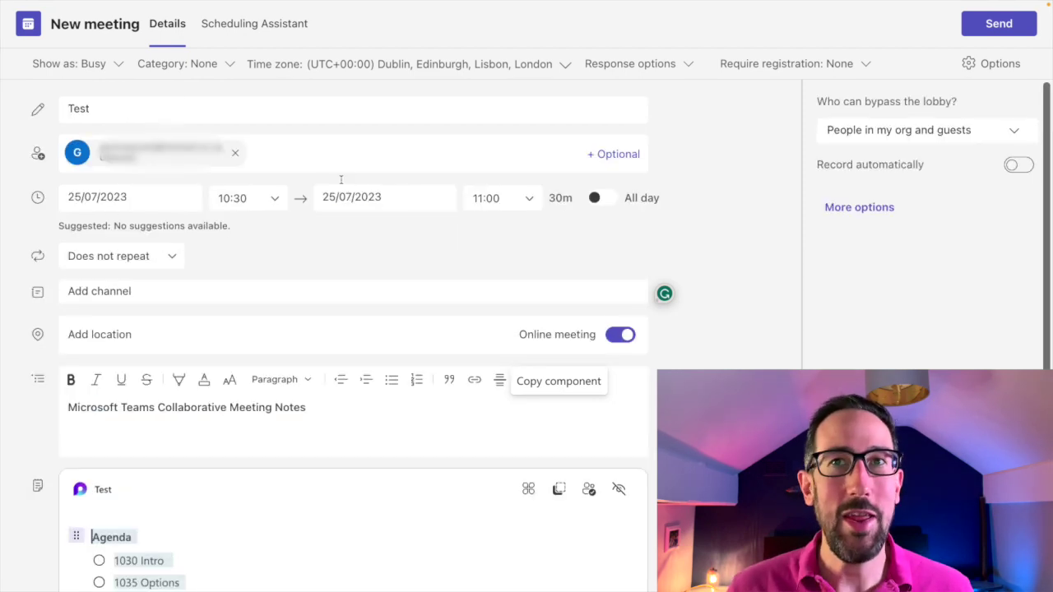
{"action": "left_click", "coordinate": [1000, 31]}
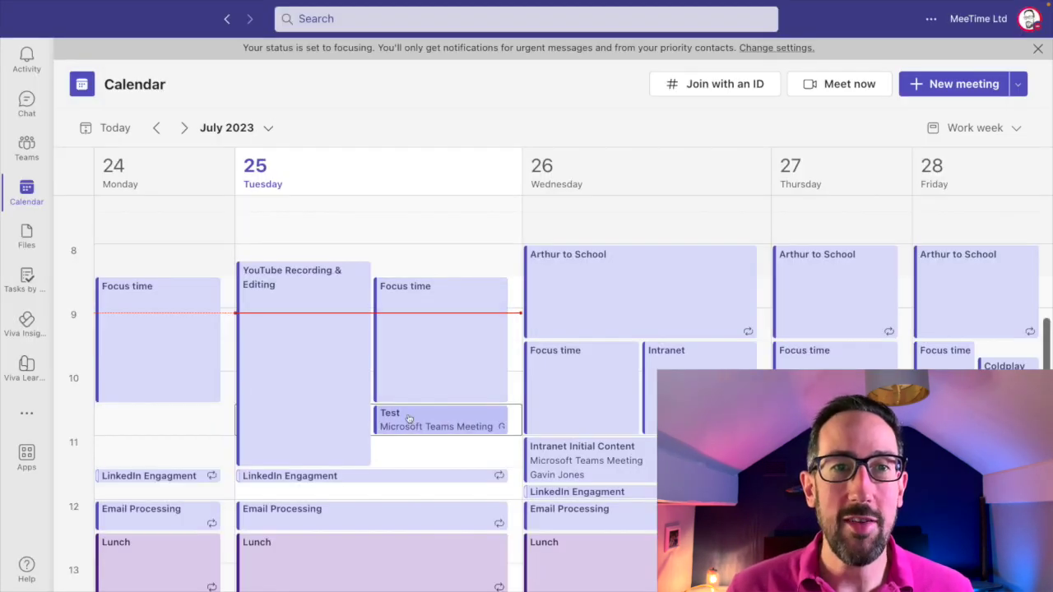
Open the Test meeting on 25 July from the calendar and view its five-item agenda.
{"action": "left_click", "coordinate": [433, 429]}
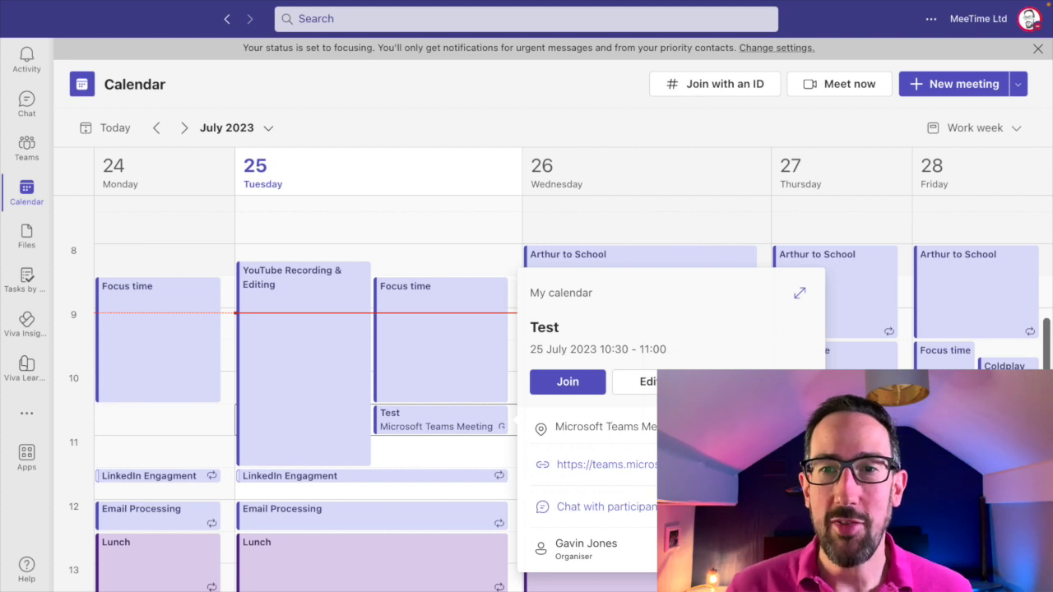
{"action": "left_click", "coordinate": [798, 293]}
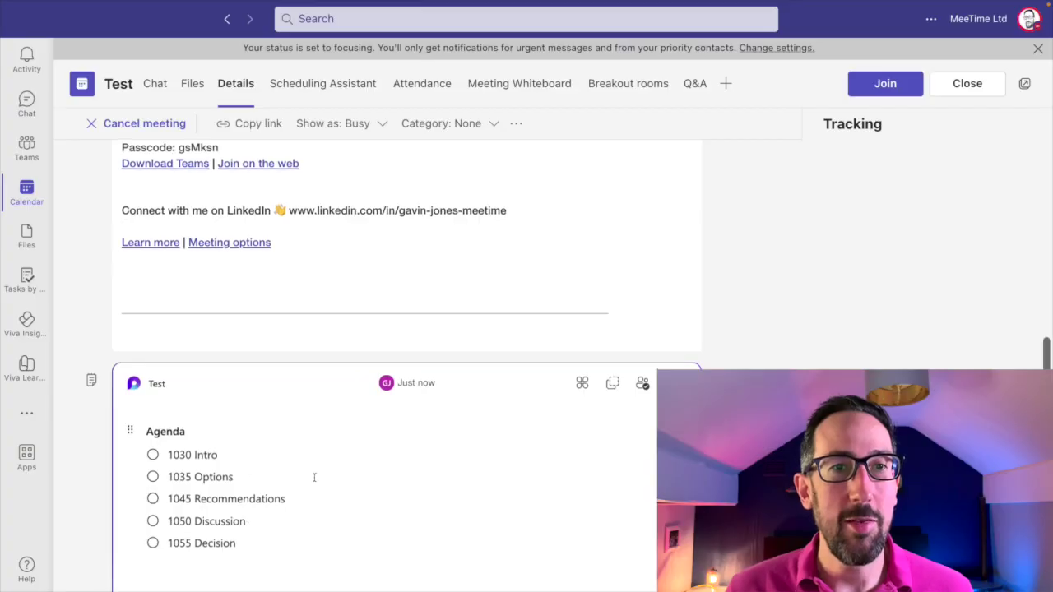
{"action": "scroll", "coordinate": [313, 476], "scroll_direction": "down", "scroll_amount": 2}
{"action": "scroll", "coordinate": [314, 477], "scroll_direction": "down", "scroll_amount": 3}
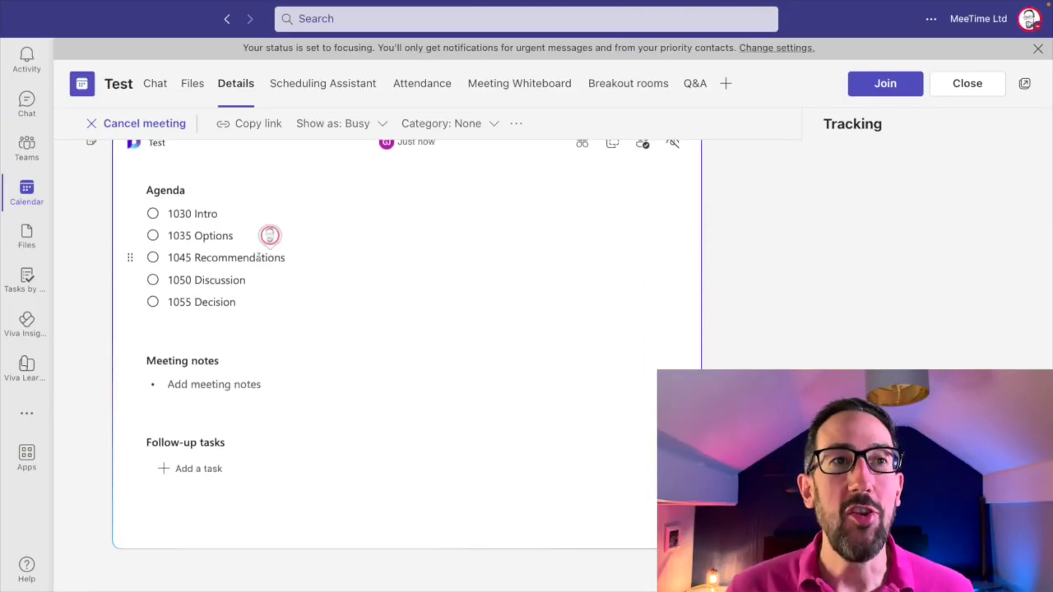
Change the last agenda item to read '1055 Decision (is rubbish)'.
{"action": "double_click", "coordinate": [227, 258]}
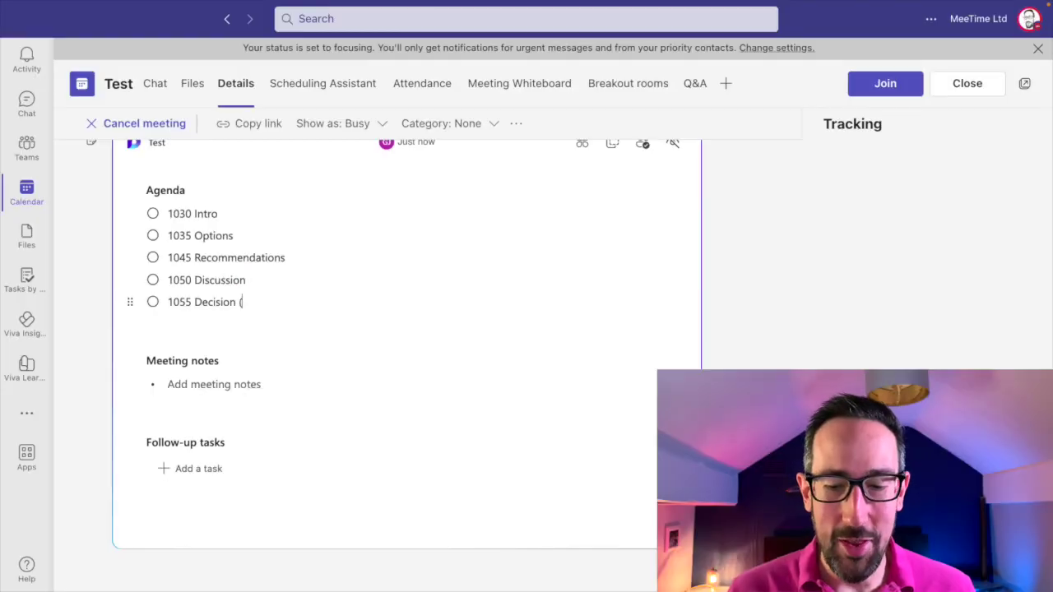
{"action": "type", "text": "is rubbish"}
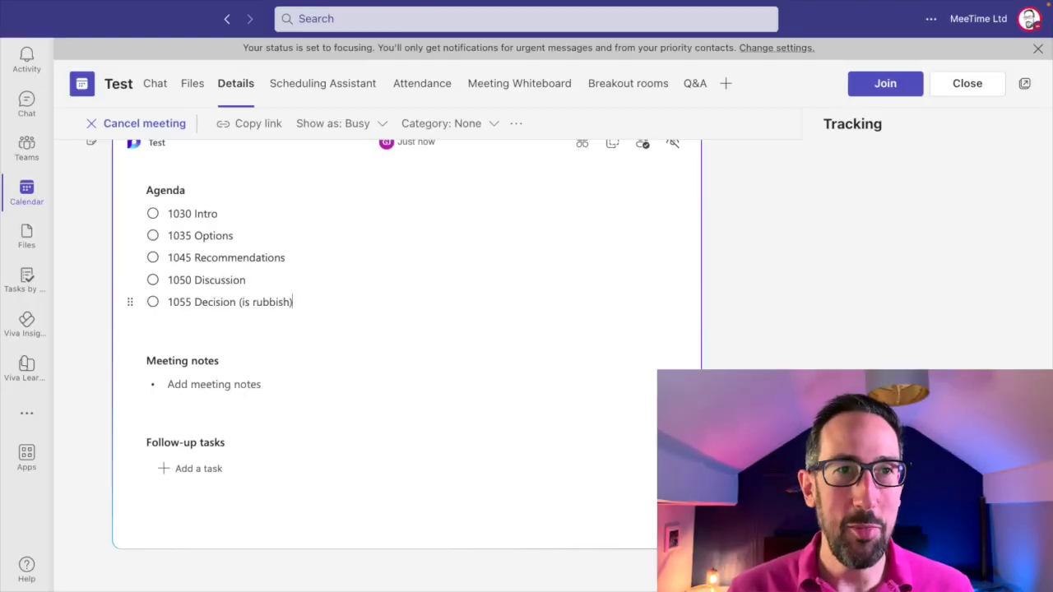
{"action": "left_click", "coordinate": [264, 279]}
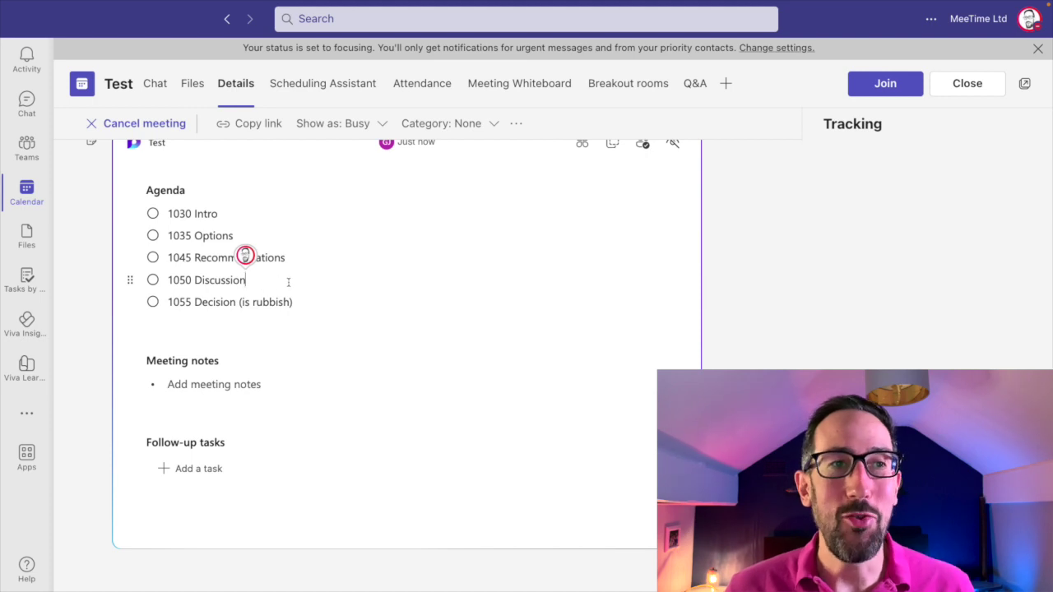
{"action": "scroll", "coordinate": [288, 282], "scroll_direction": "up", "scroll_amount": 1}
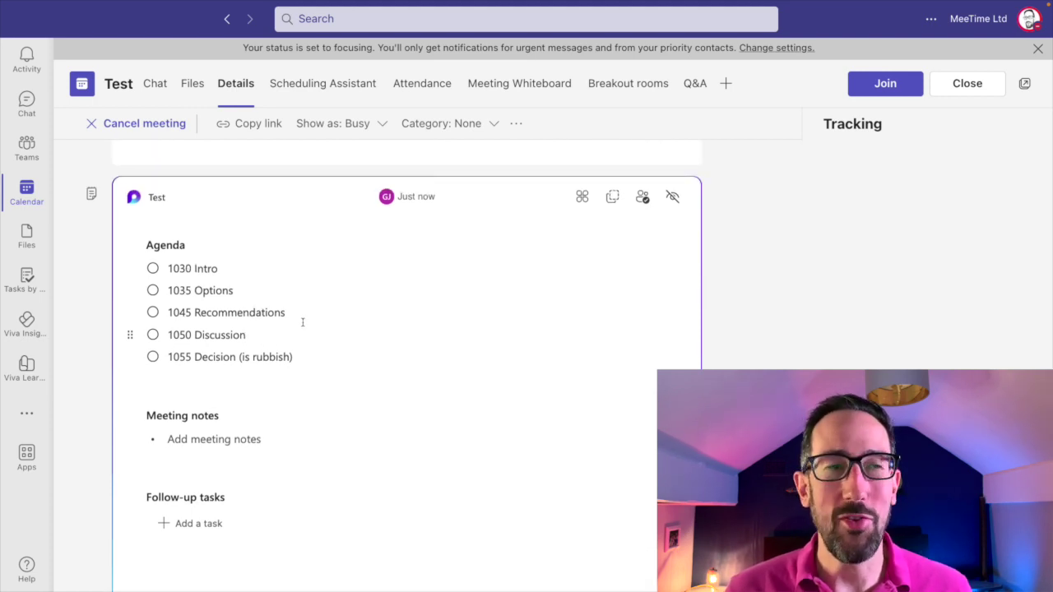
{"action": "scroll", "coordinate": [302, 321], "scroll_direction": "up", "scroll_amount": 1}
{"action": "scroll", "coordinate": [302, 322], "scroll_direction": "up", "scroll_amount": 1}
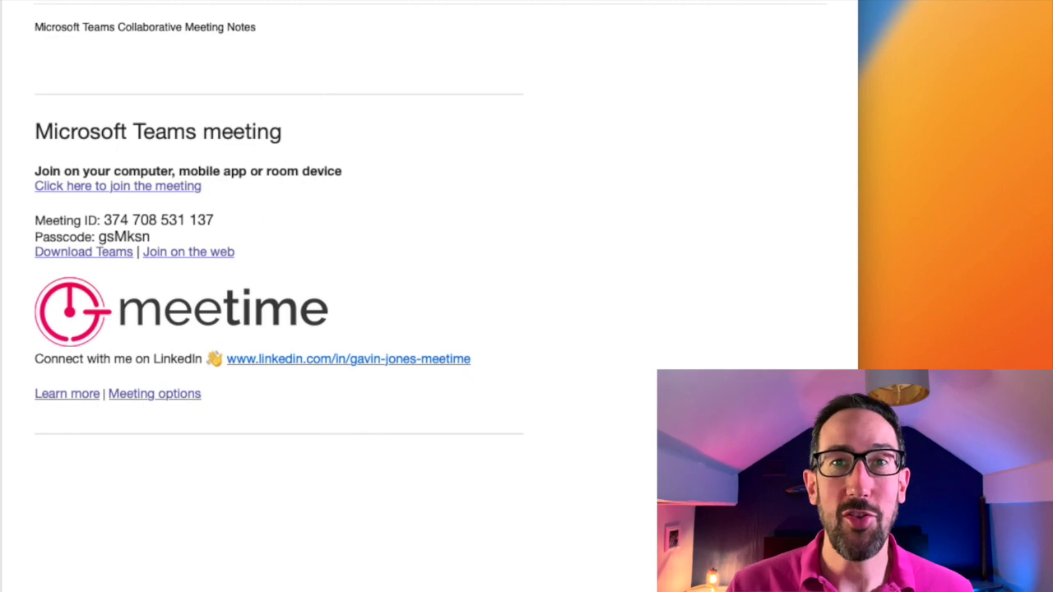
Scroll the received invitation email to its meeting notes line and join details.
{"action": "scroll", "coordinate": [148, 533], "scroll_direction": "down", "scroll_amount": 1}
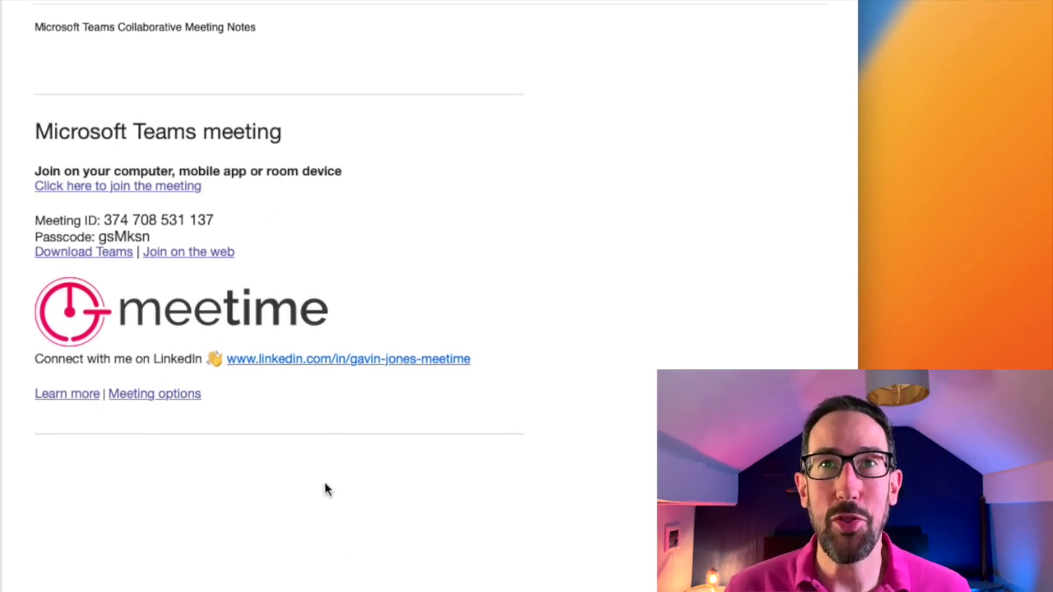